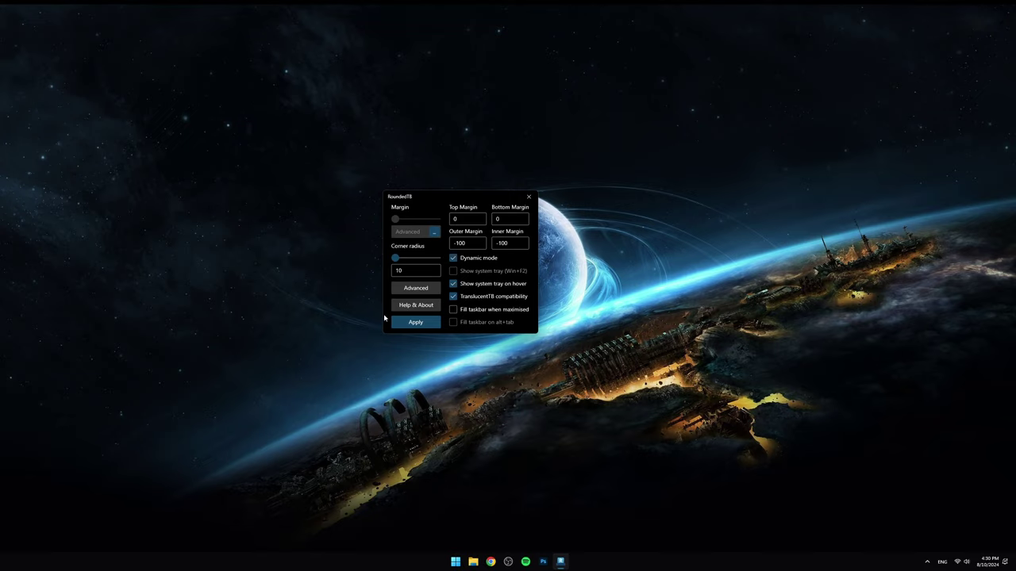
Close the RoundedTB settings and launch Wallpaper Engine.
{"action": "left_click", "coordinate": [529, 197]}
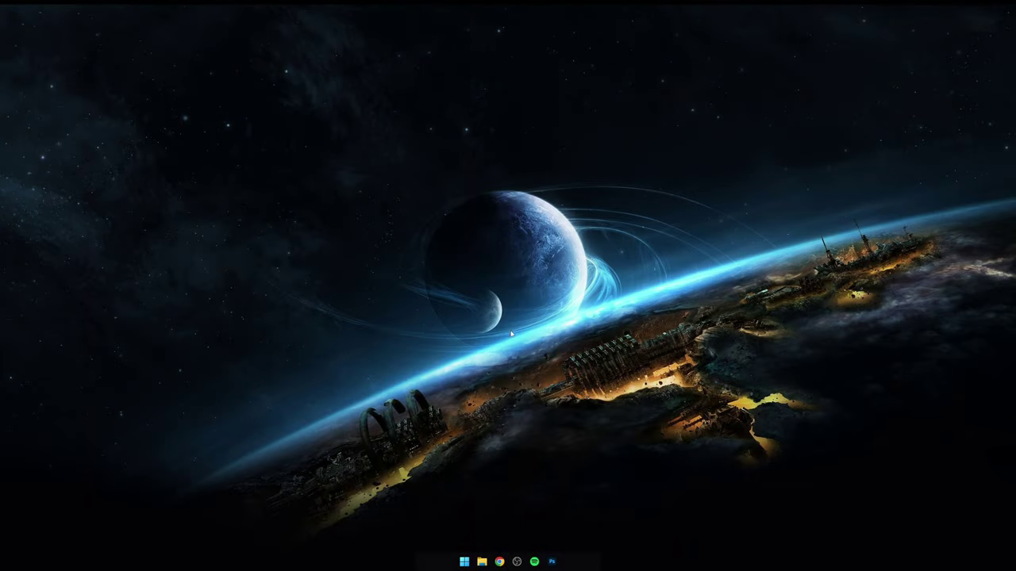
{"action": "left_click", "coordinate": [465, 562]}
{"action": "type", "text": "wallpaper"}
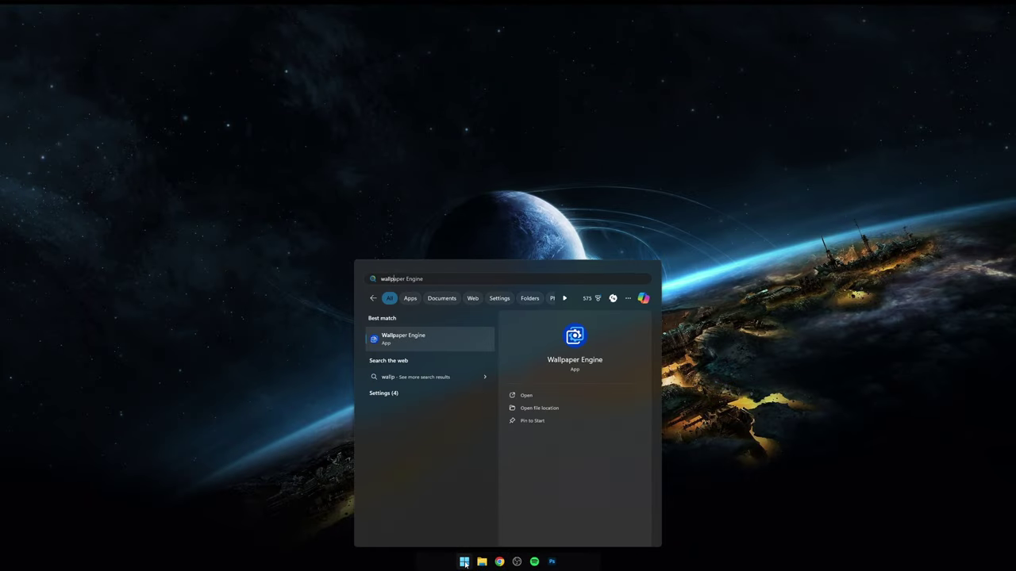
{"action": "left_click", "coordinate": [422, 349]}
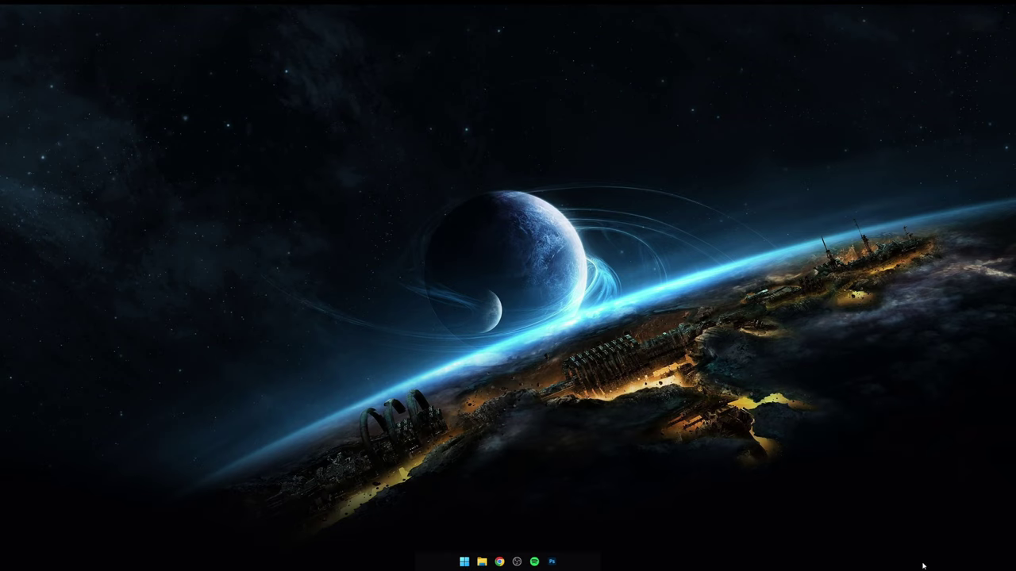
Open the Wallpaper Engine window and show its Workshop wallpapers.
{"action": "right_click", "coordinate": [927, 526]}
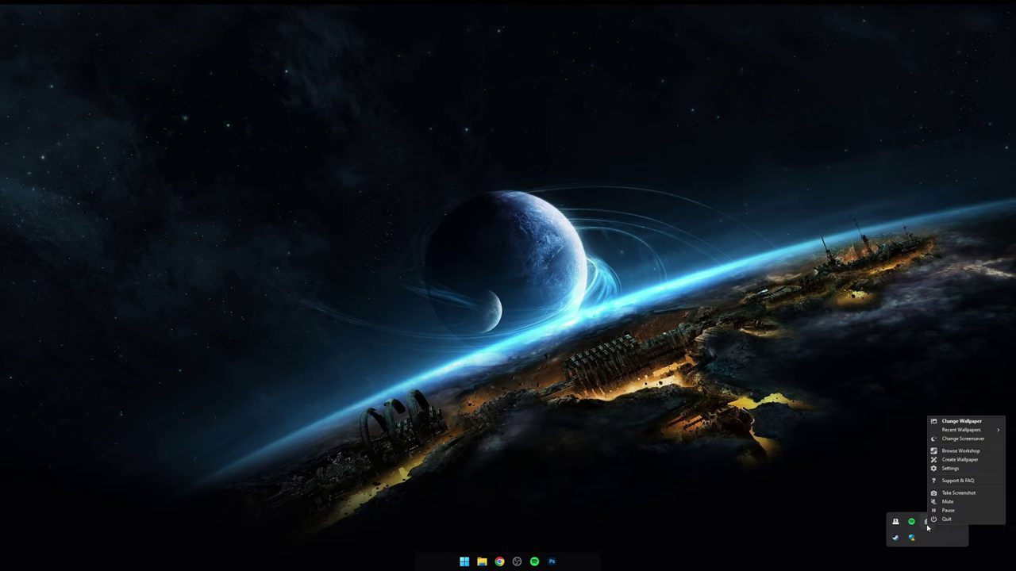
{"action": "left_click", "coordinate": [943, 453]}
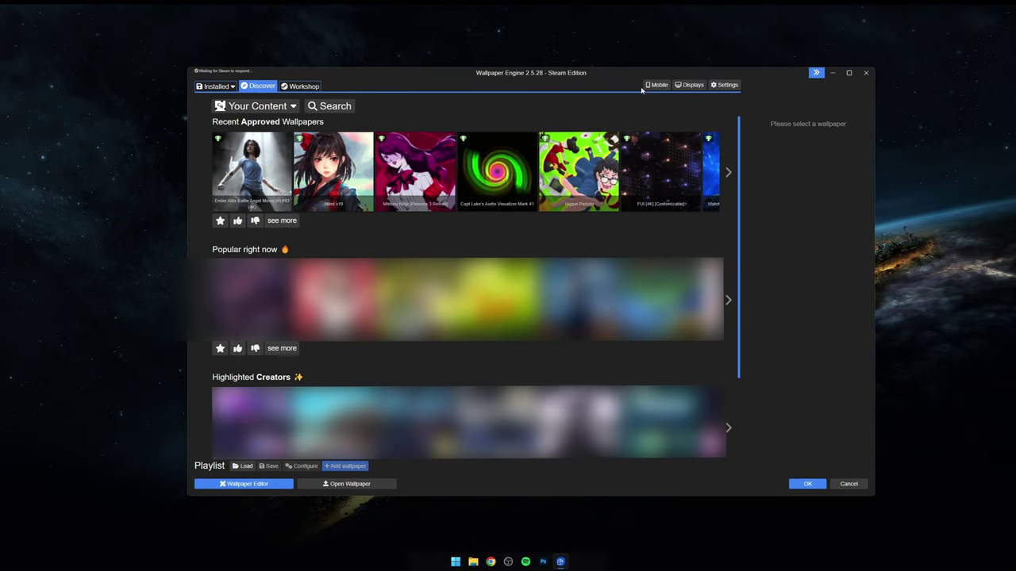
{"action": "left_click", "coordinate": [300, 87]}
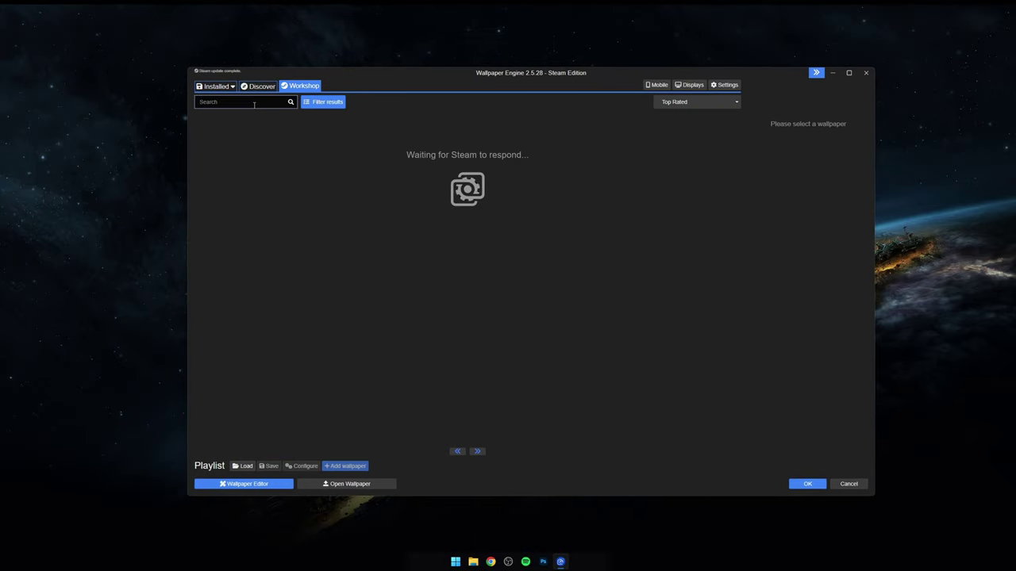
Search the Workshop for "blood kamui 4k" and apply the "Blood Kamui - 4k" wallpaper to the desktop.
{"action": "left_click", "coordinate": [254, 104]}
{"action": "type", "text": "blood kam"}
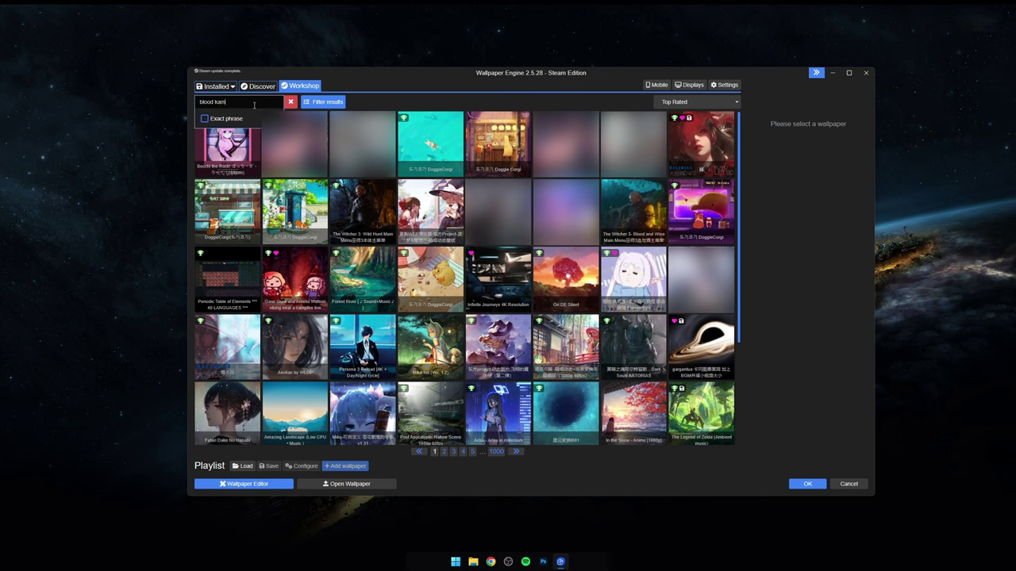
{"action": "type", "text": "ui 4k"}
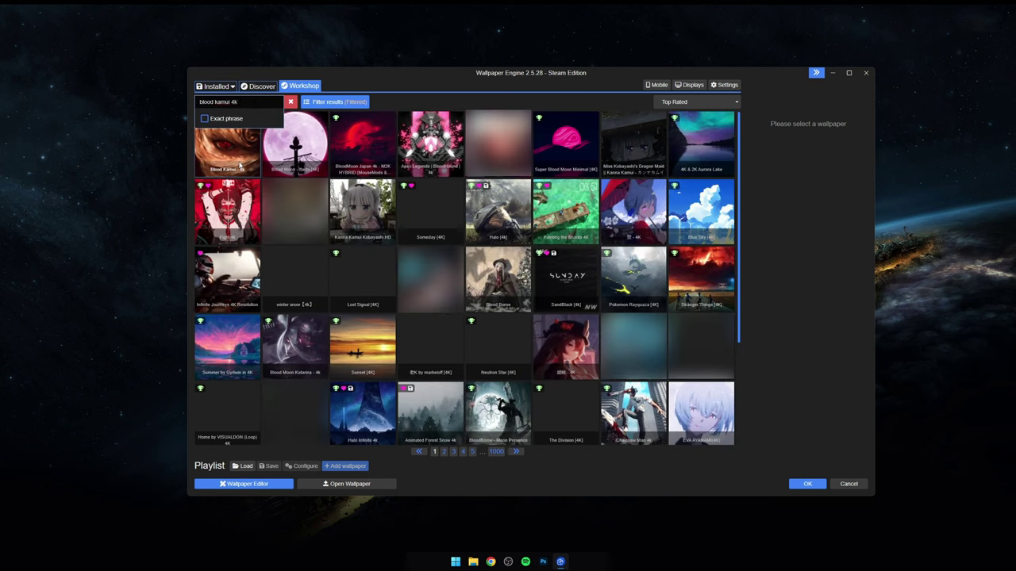
{"action": "left_click", "coordinate": [248, 127]}
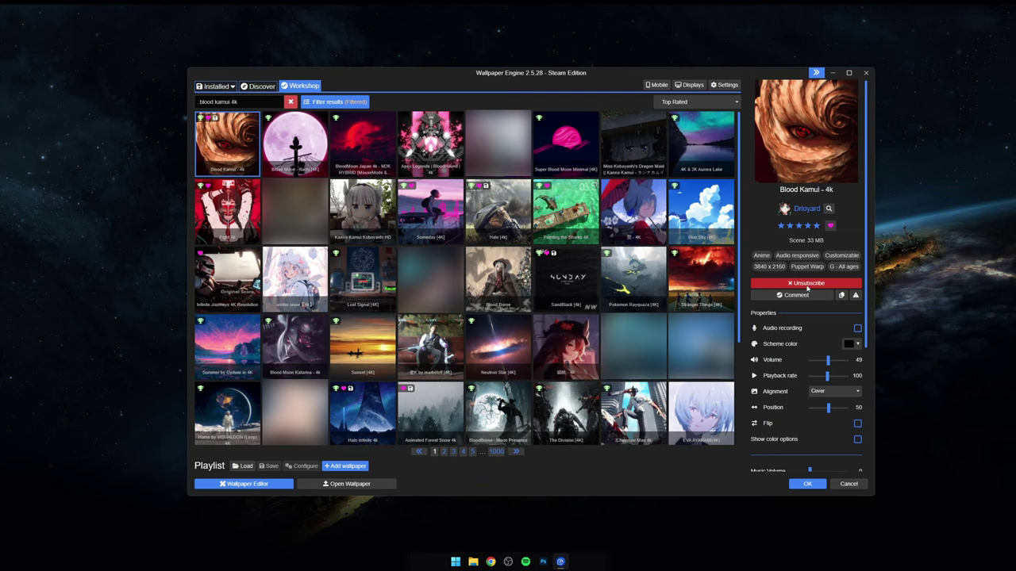
{"action": "scroll", "coordinate": [806, 320], "scroll_direction": "down", "scroll_amount": 3}
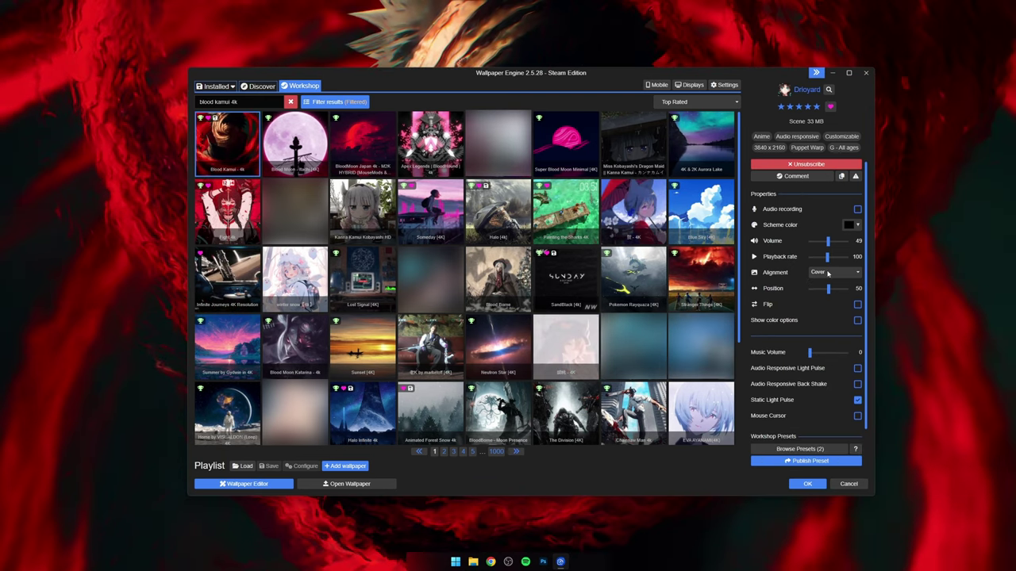
{"action": "left_click", "coordinate": [865, 73]}
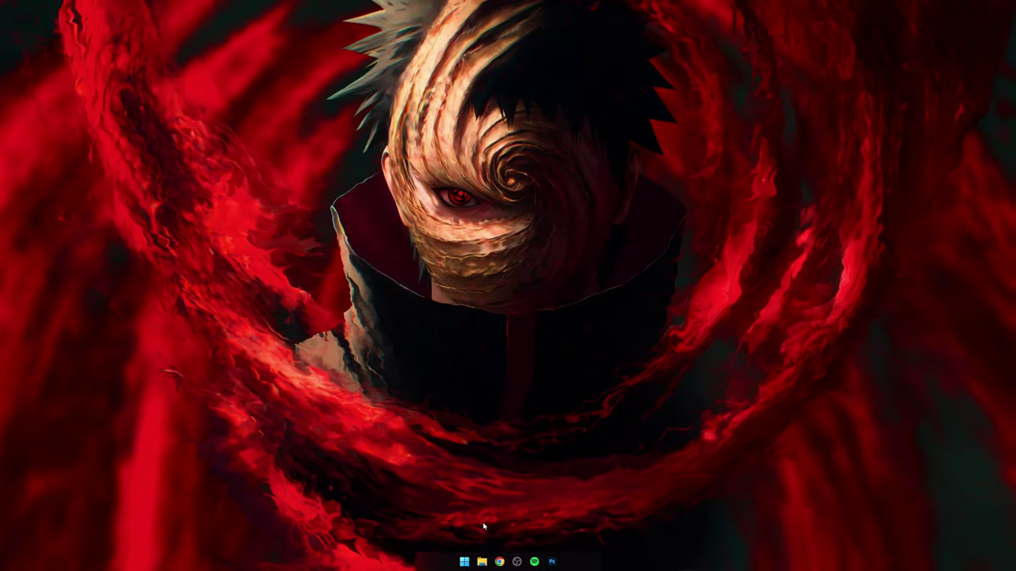
Install Rainmeter from the setup file in Downloads, using English and the standard installation, and run it on completion.
{"action": "key", "text": "super+e"}
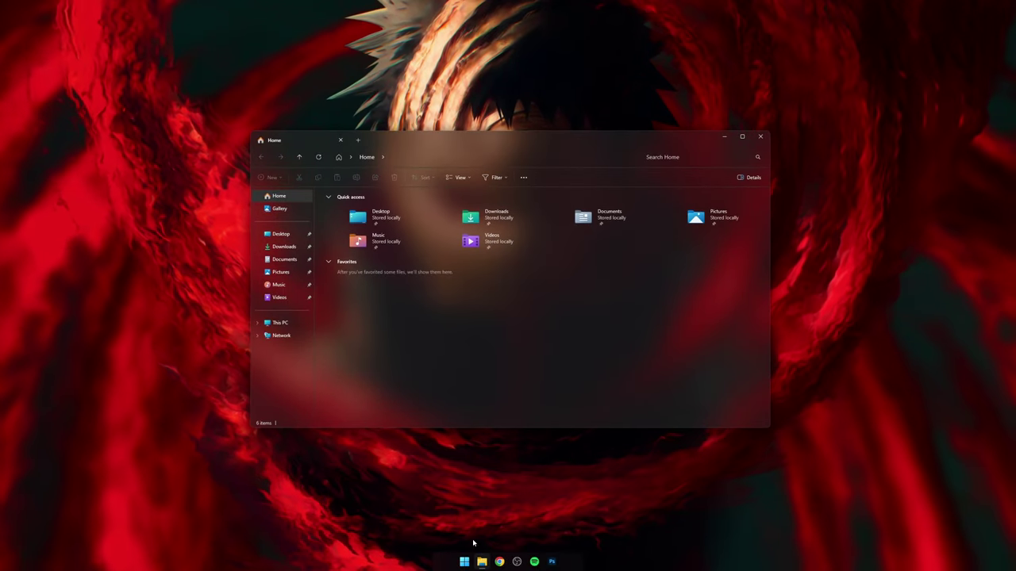
{"action": "left_click", "coordinate": [294, 249]}
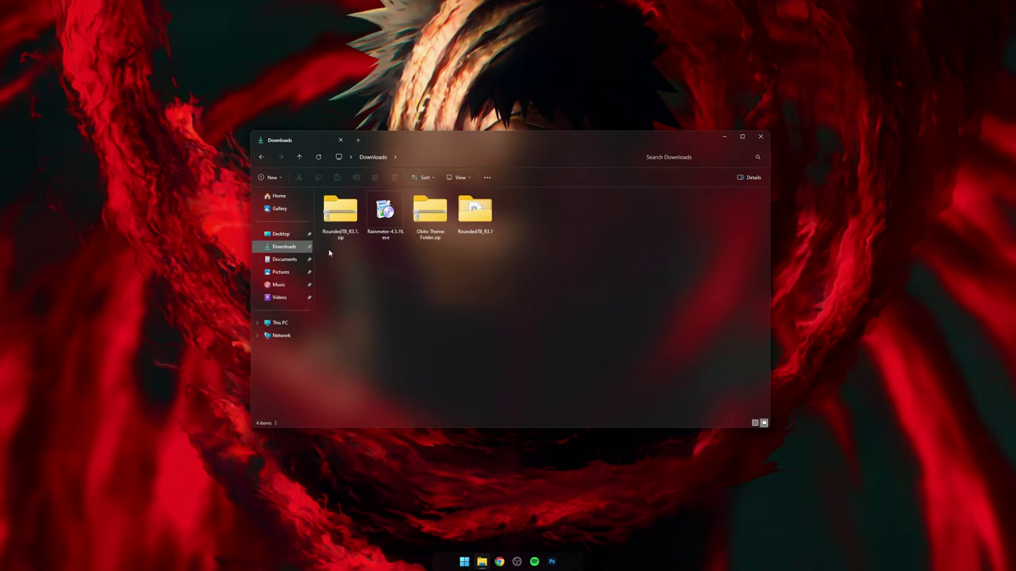
{"action": "double_click", "coordinate": [382, 231]}
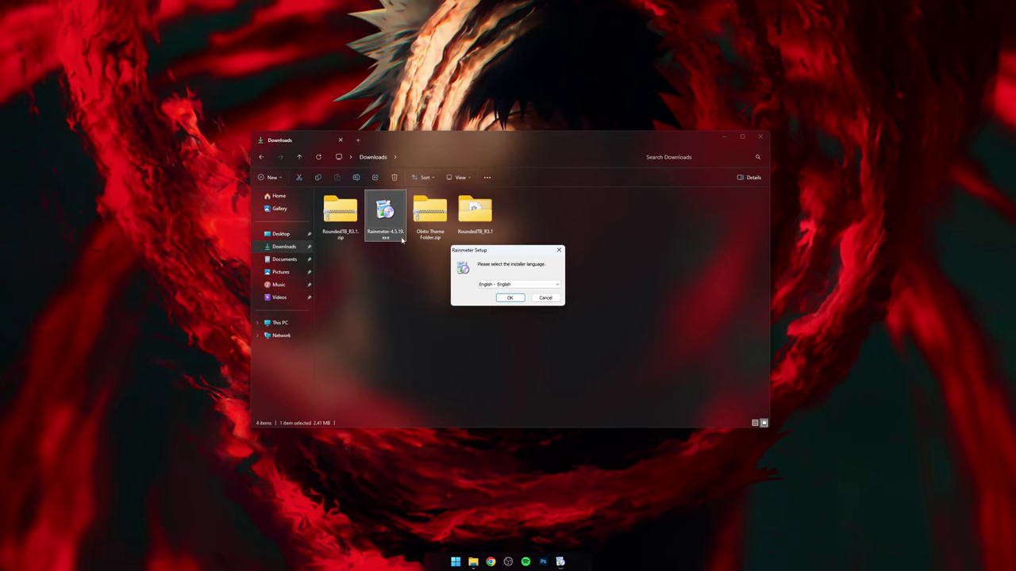
{"action": "left_click", "coordinate": [501, 297]}
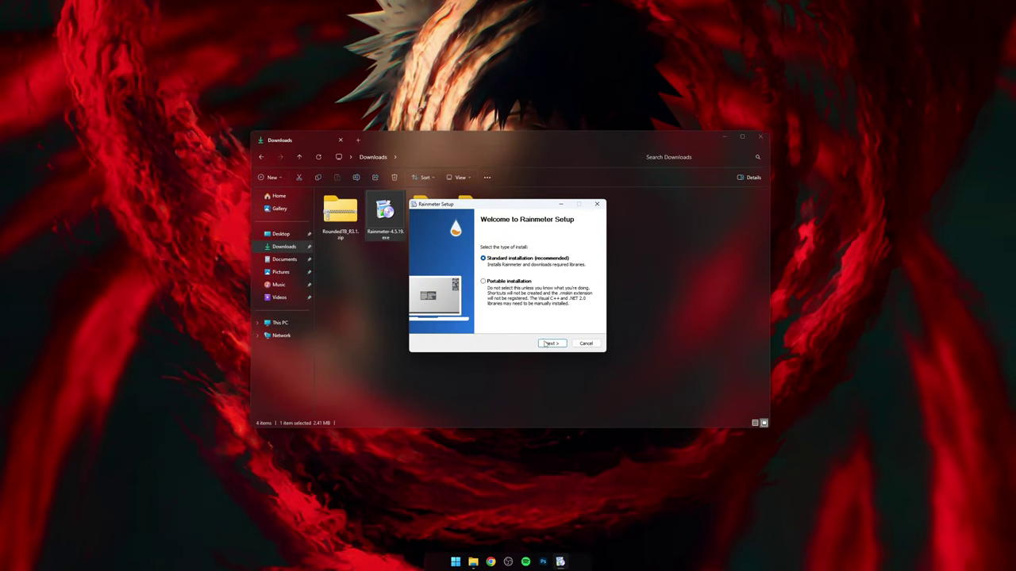
{"action": "left_click", "coordinate": [547, 343]}
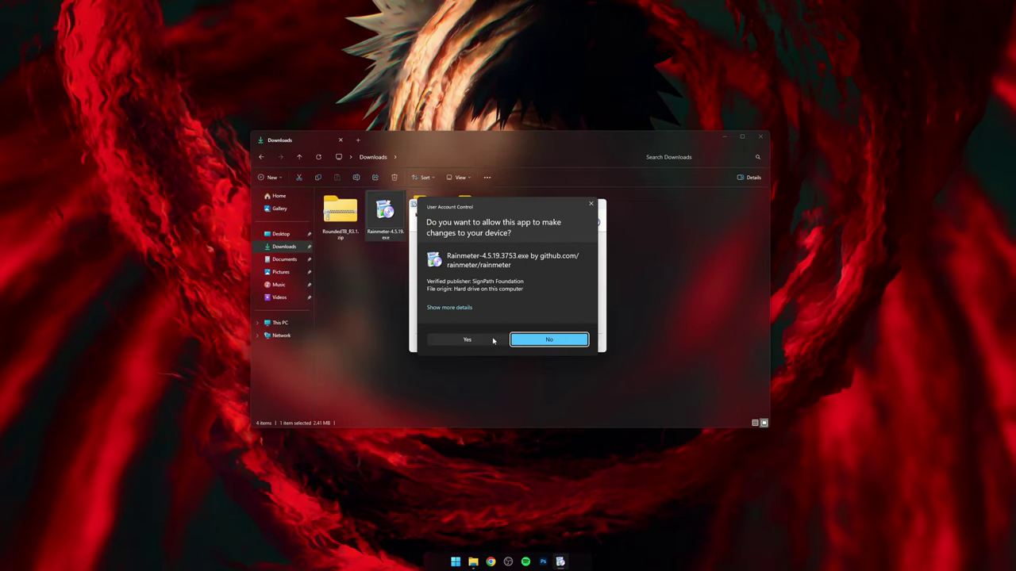
{"action": "left_click", "coordinate": [493, 340]}
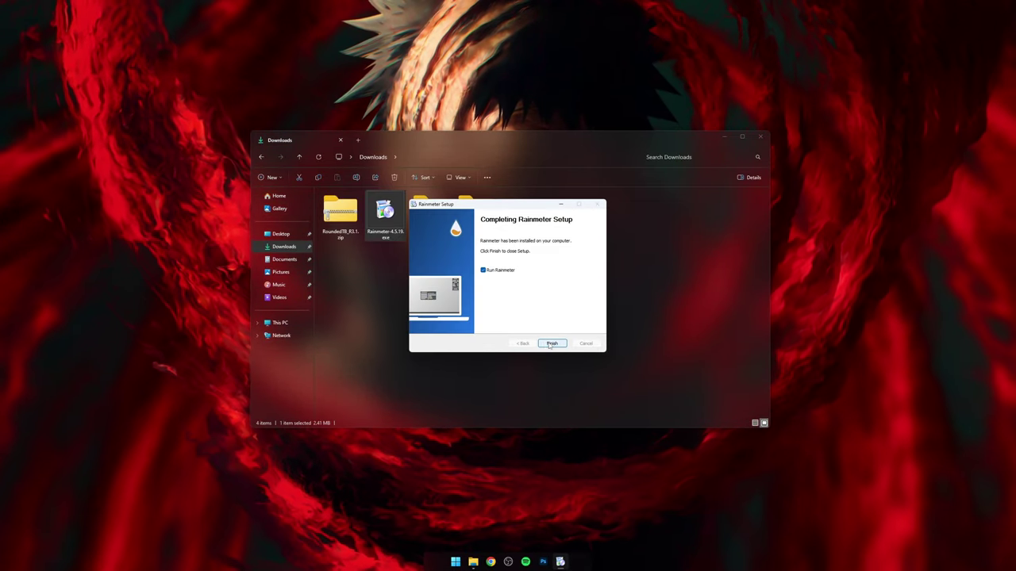
{"action": "left_click", "coordinate": [551, 344]}
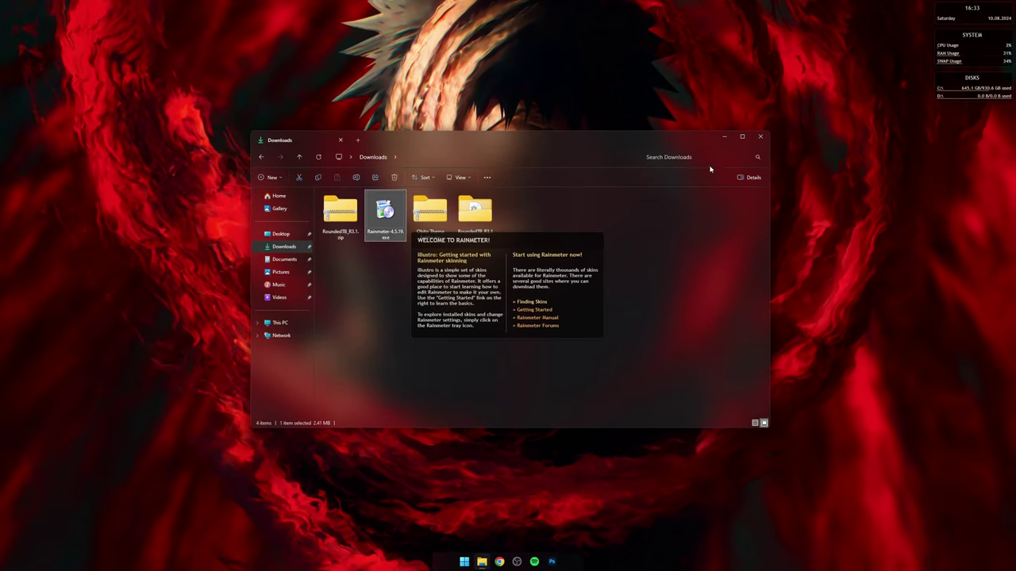
Unload the default illustro skins from the desktop: the welcome panel, disks, system and clock.
{"action": "left_click", "coordinate": [722, 138]}
{"action": "right_click", "coordinate": [595, 254]}
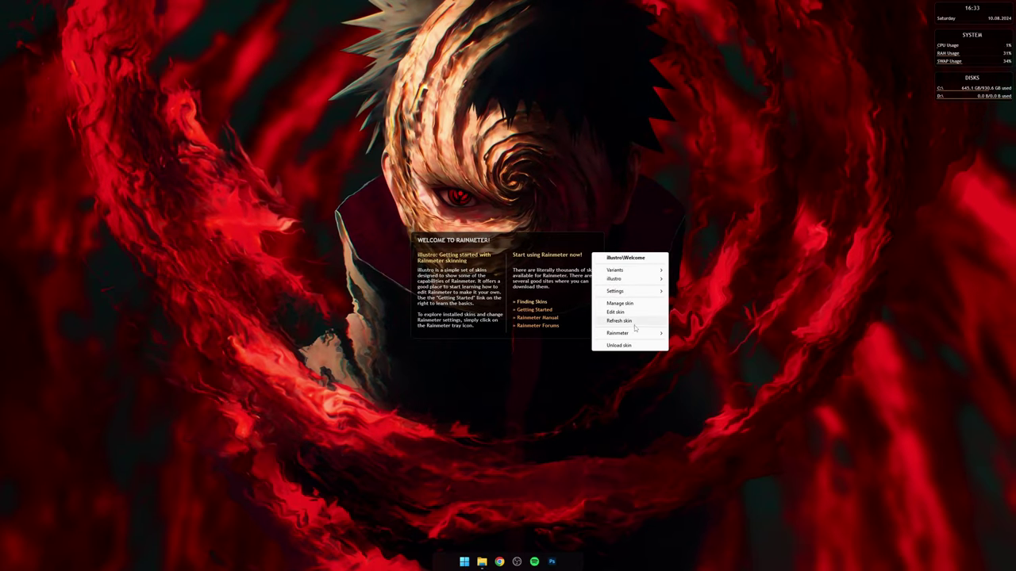
{"action": "left_click", "coordinate": [635, 346]}
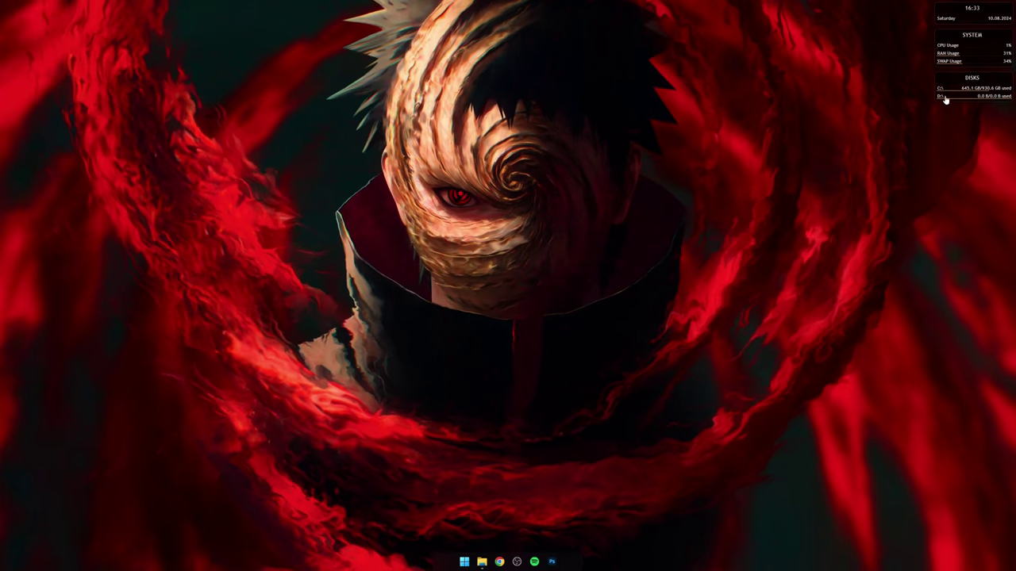
{"action": "right_click", "coordinate": [944, 96]}
{"action": "left_click", "coordinate": [956, 186]}
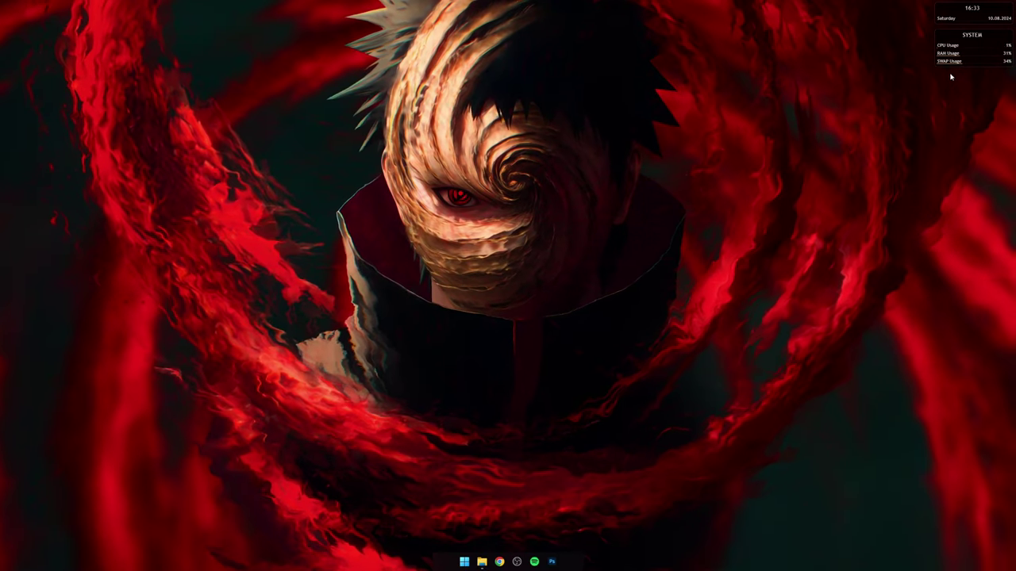
{"action": "right_click", "coordinate": [946, 61]}
{"action": "left_click", "coordinate": [970, 151]}
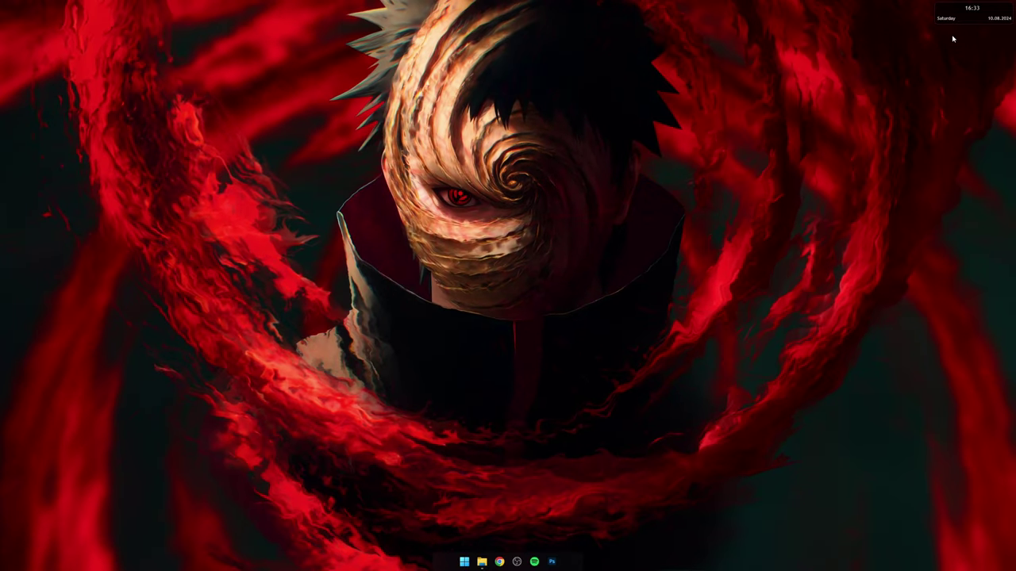
{"action": "right_click", "coordinate": [944, 17]}
{"action": "left_click", "coordinate": [972, 110]}
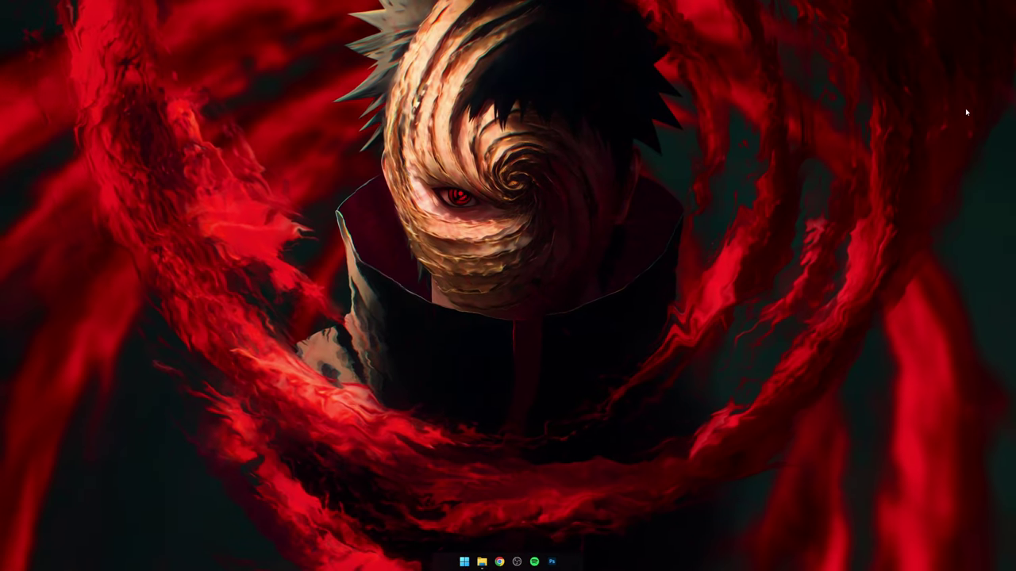
Extract "Obito Theme Folder.zip" directly into the Downloads folder.
{"action": "left_click", "coordinate": [481, 562]}
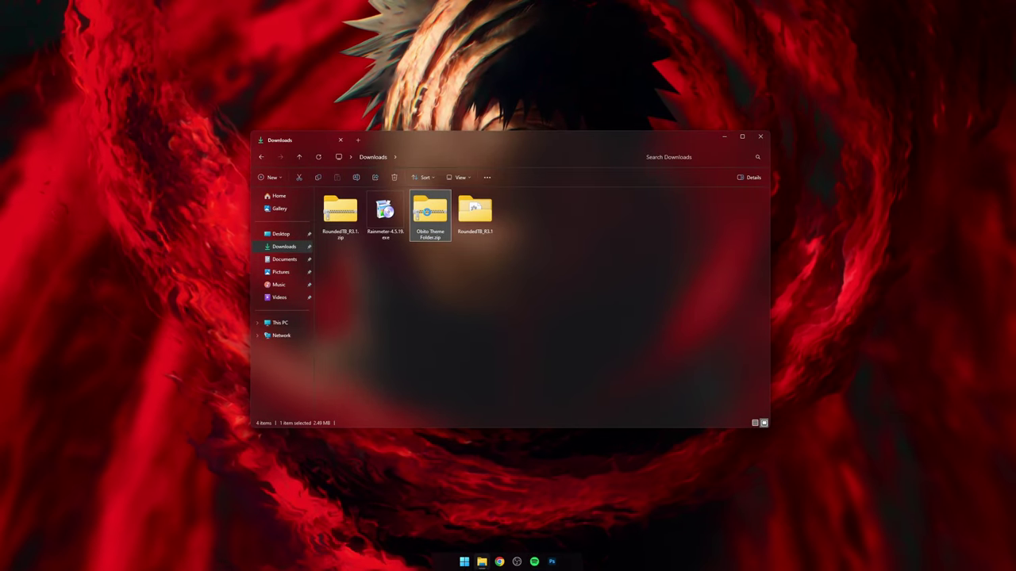
{"action": "right_click", "coordinate": [437, 218]}
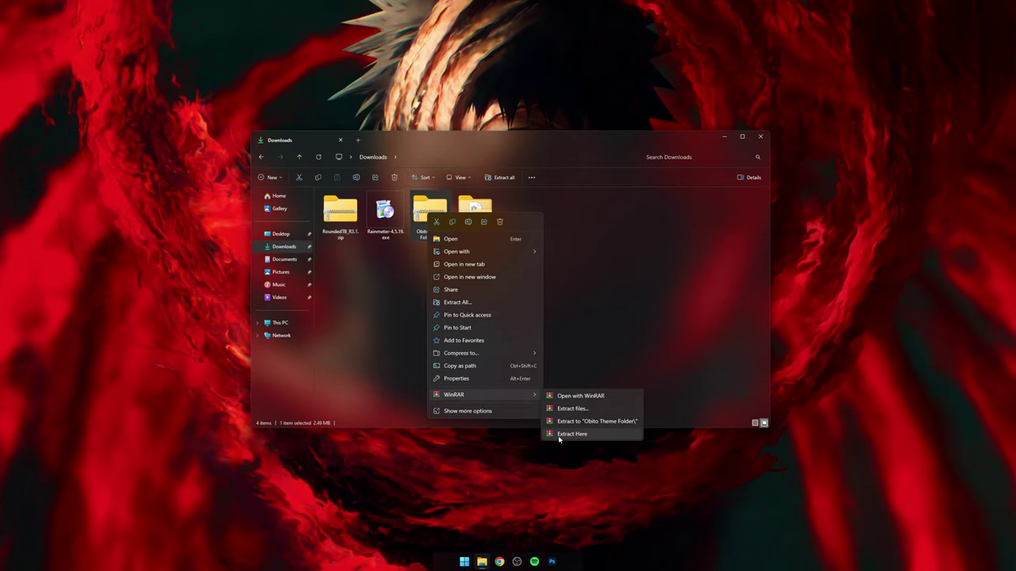
{"action": "left_click", "coordinate": [572, 434]}
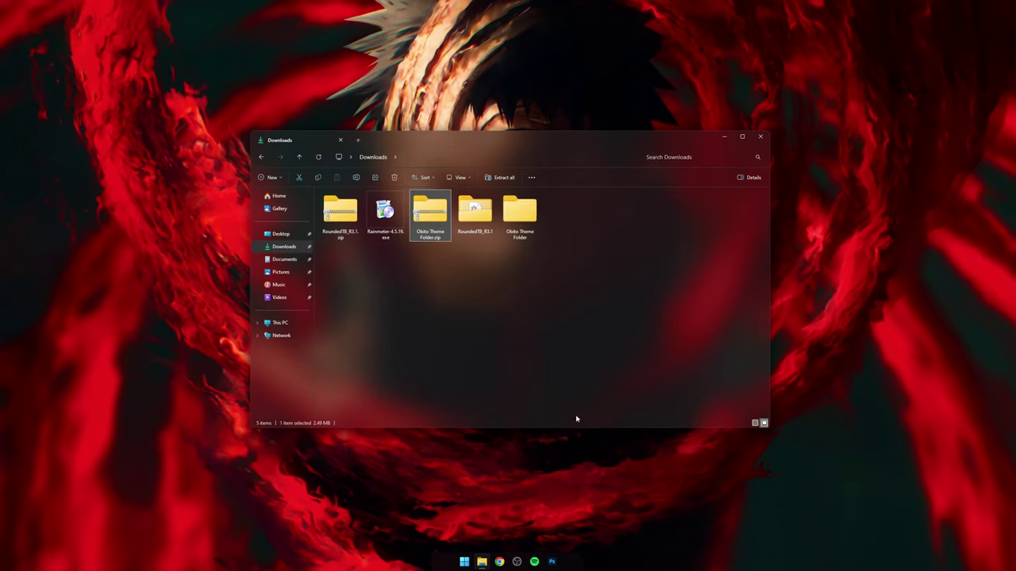
Install the Picedown.ttf and Quicksand.otf fonts from the Fonts subfolder of Obito Theme Folder.
{"action": "left_click", "coordinate": [575, 393]}
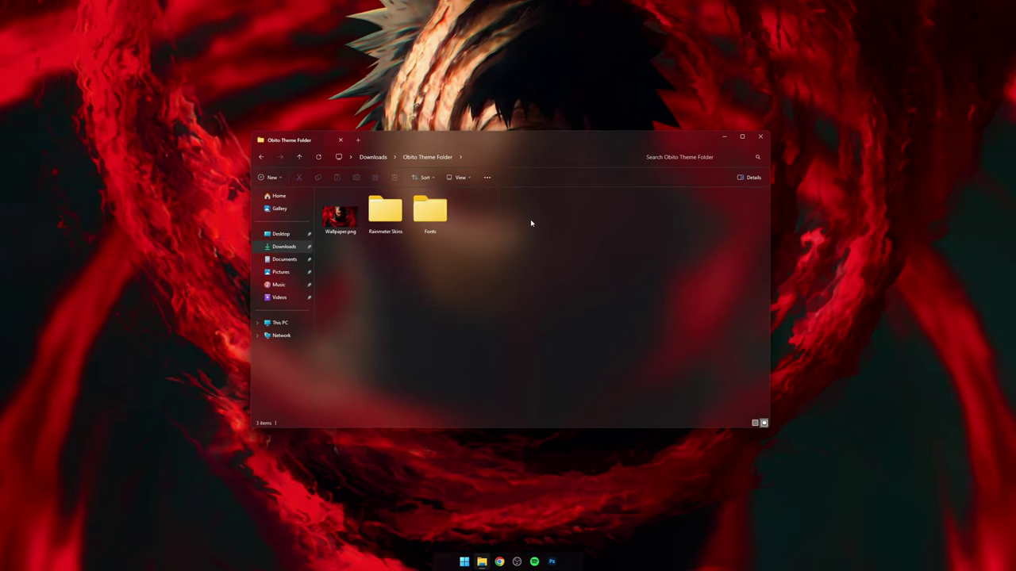
{"action": "left_click", "coordinate": [438, 222]}
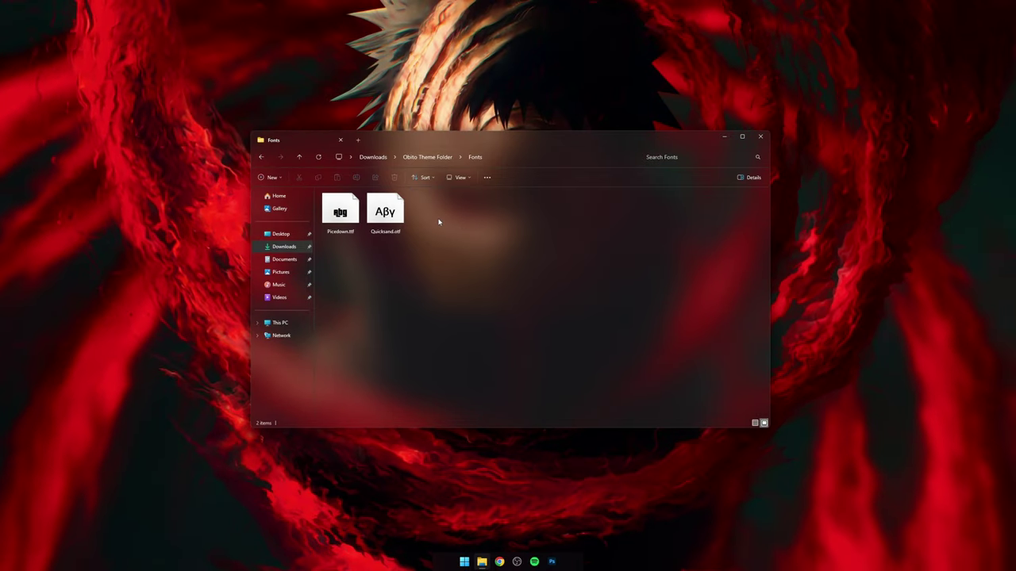
{"action": "right_click", "coordinate": [385, 219]}
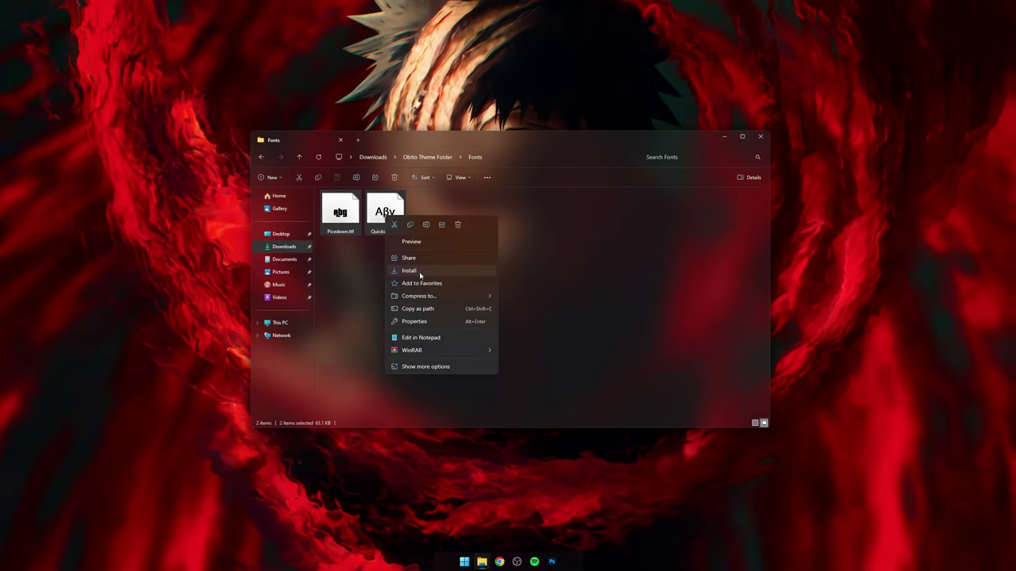
{"action": "left_click", "coordinate": [409, 271]}
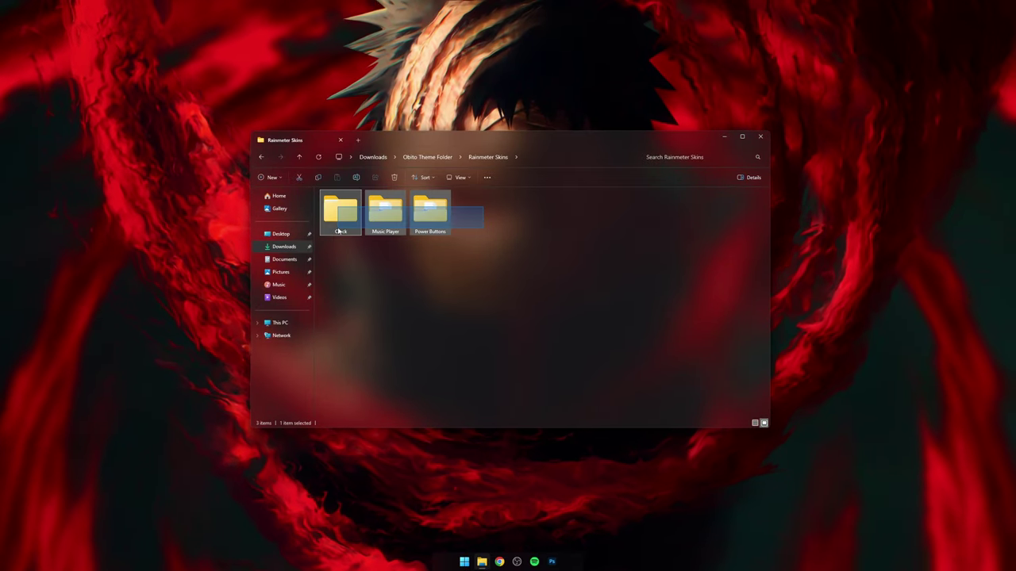
Copy the Clock, Music Player and Power Buttons folders from the theme's Rainmeter Skins into the Skins folder under Documents\Rainmeter.
{"action": "left_click", "coordinate": [317, 177]}
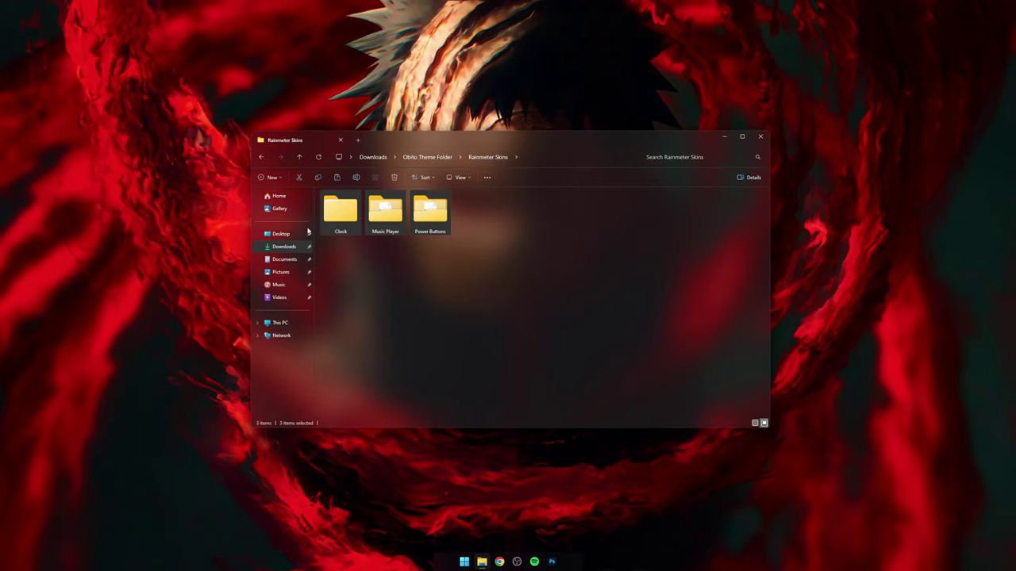
{"action": "left_click", "coordinate": [293, 259]}
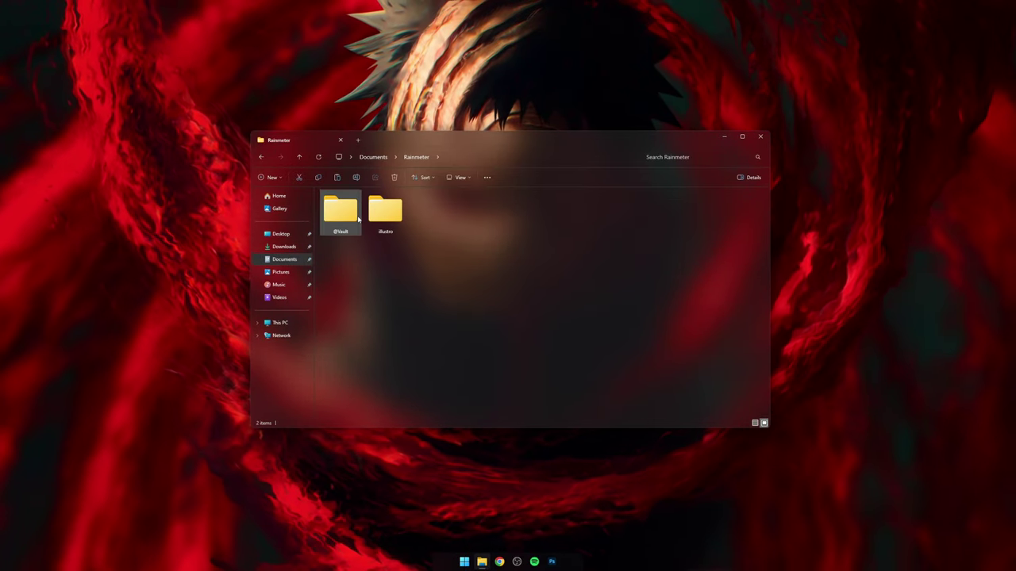
{"action": "right_click", "coordinate": [442, 224]}
{"action": "key", "text": "Escape"}
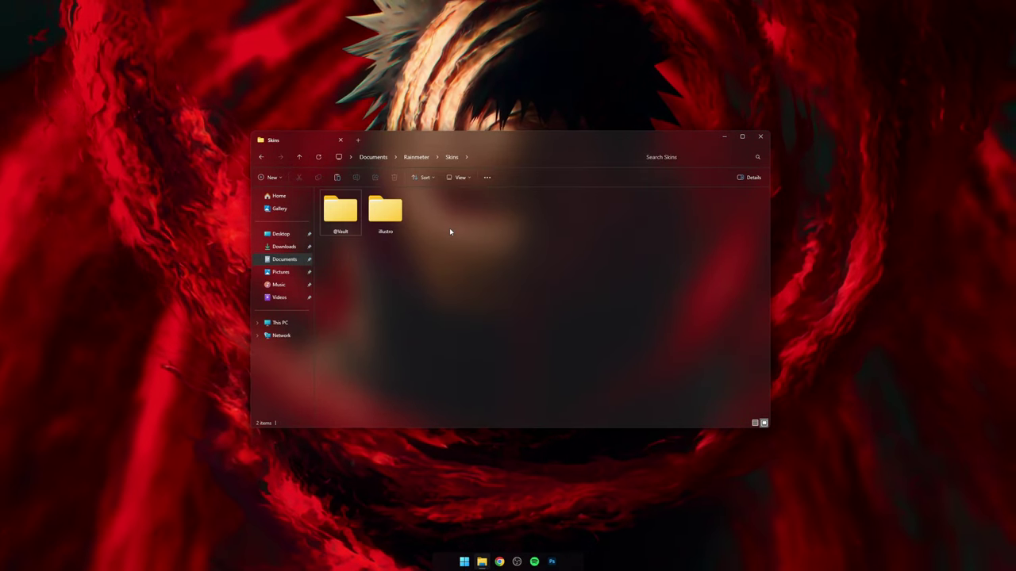
{"action": "left_click", "coordinate": [761, 143]}
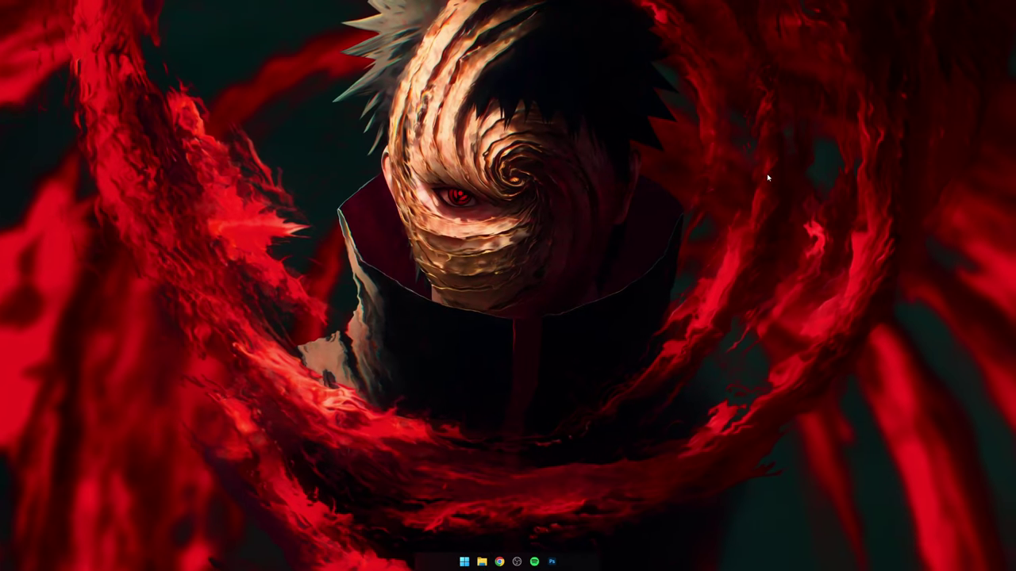
Refresh all skins in Rainmeter's manager and load the Pricedown-12H.ini clock skin.
{"action": "left_click", "coordinate": [927, 561]}
{"action": "left_click", "coordinate": [896, 523]}
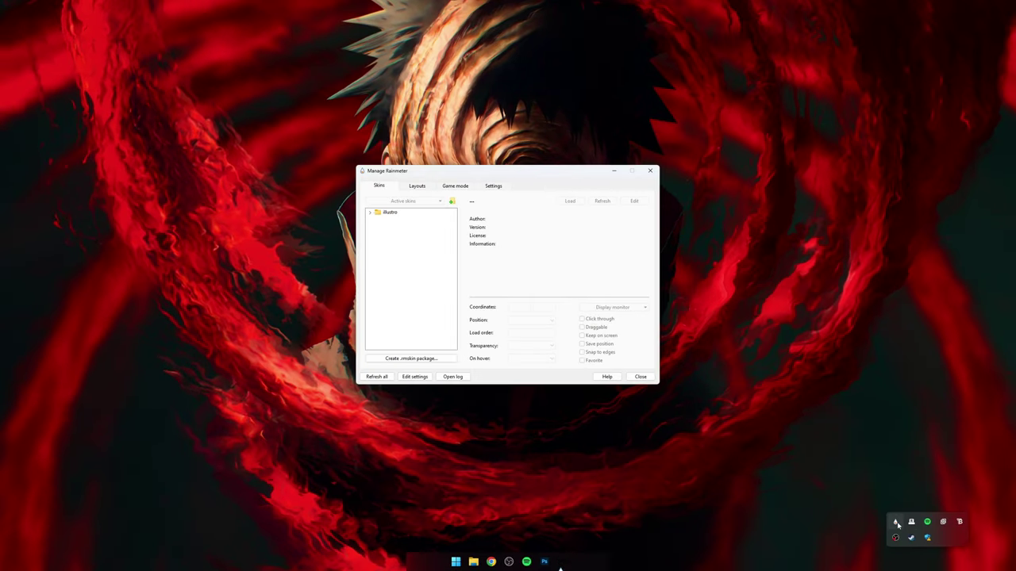
{"action": "left_click", "coordinate": [381, 377]}
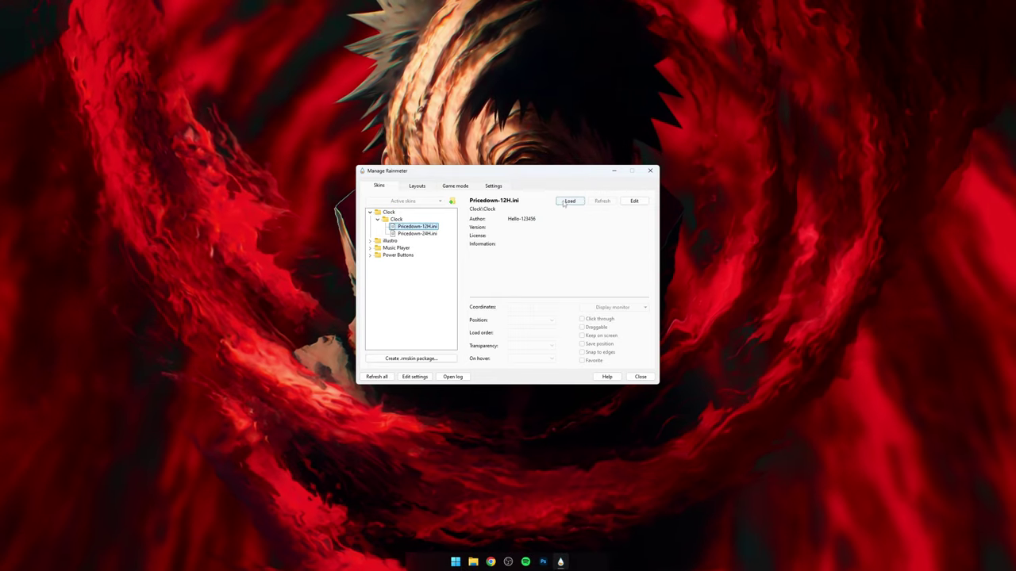
{"action": "left_click", "coordinate": [567, 202]}
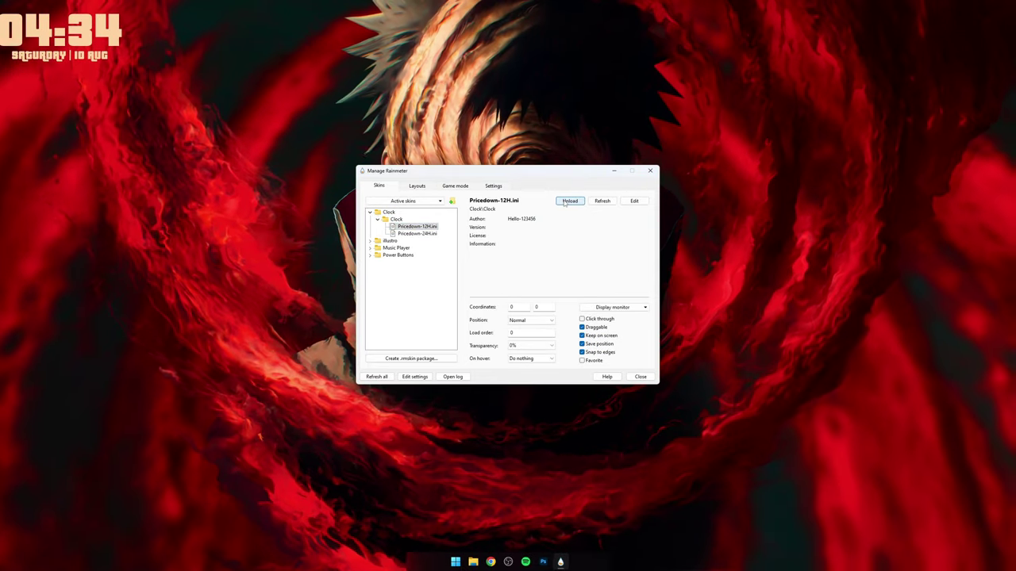
Load Player.ini from Music Player and mii power.ini from Power Buttons, and close the skin manager.
{"action": "left_click", "coordinate": [371, 248]}
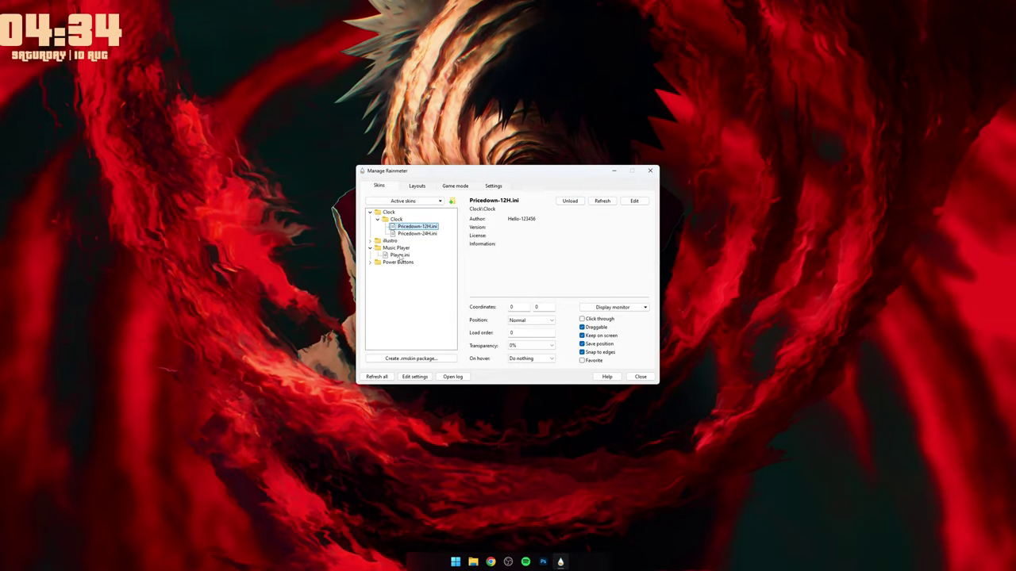
{"action": "left_click", "coordinate": [405, 255]}
{"action": "left_click", "coordinate": [563, 202]}
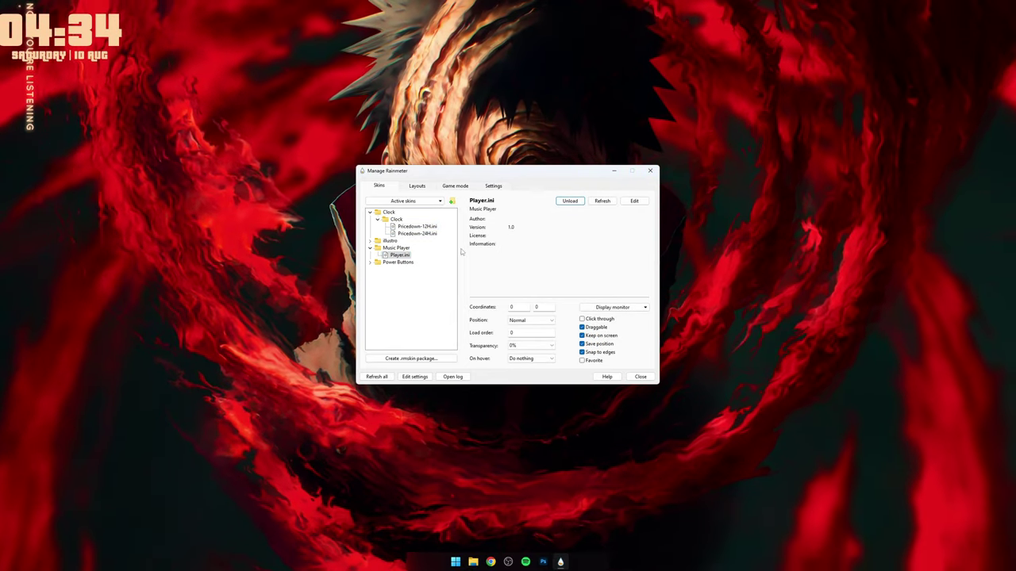
{"action": "left_click", "coordinate": [404, 269]}
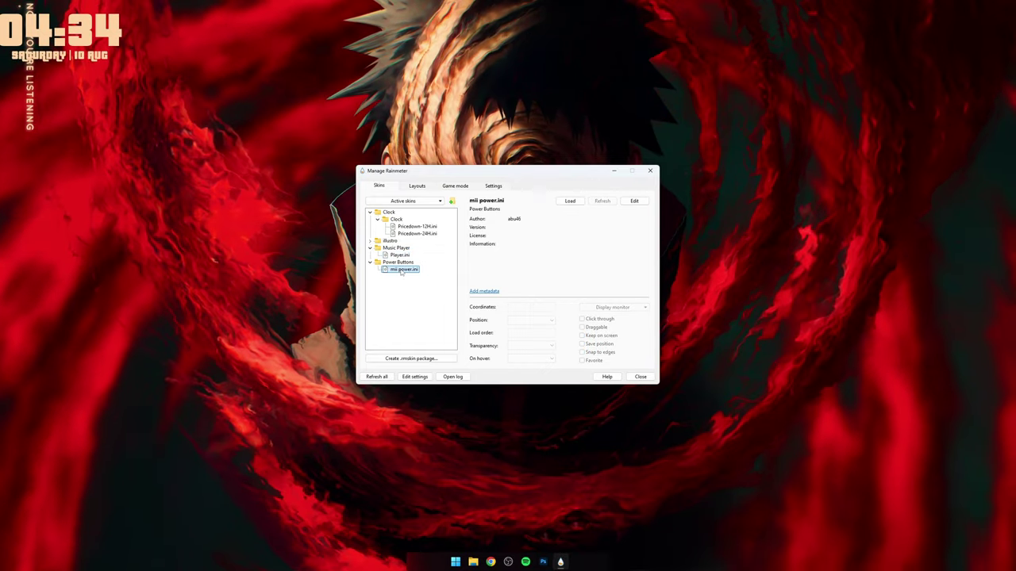
{"action": "left_click", "coordinate": [566, 202]}
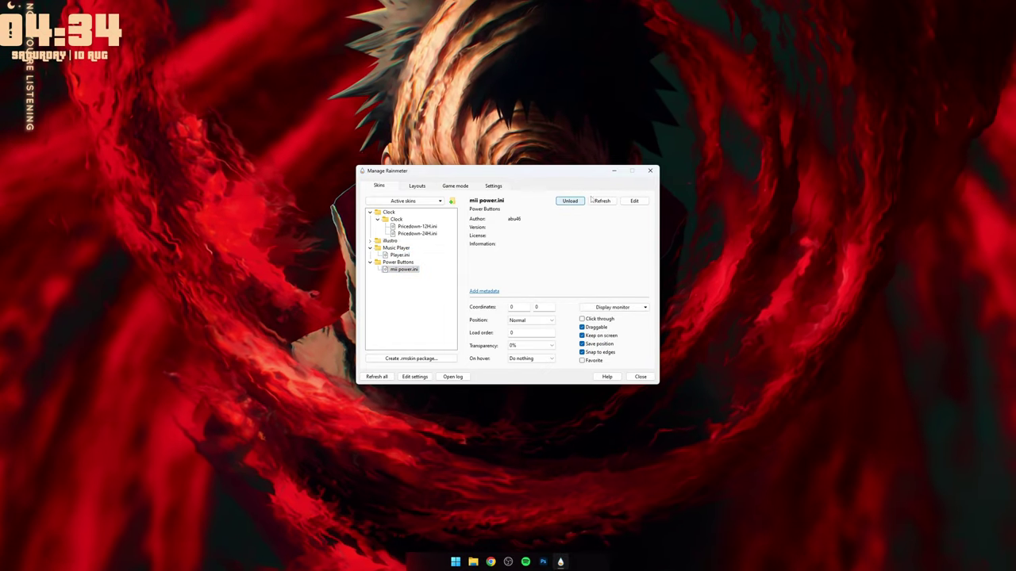
{"action": "left_click", "coordinate": [649, 171]}
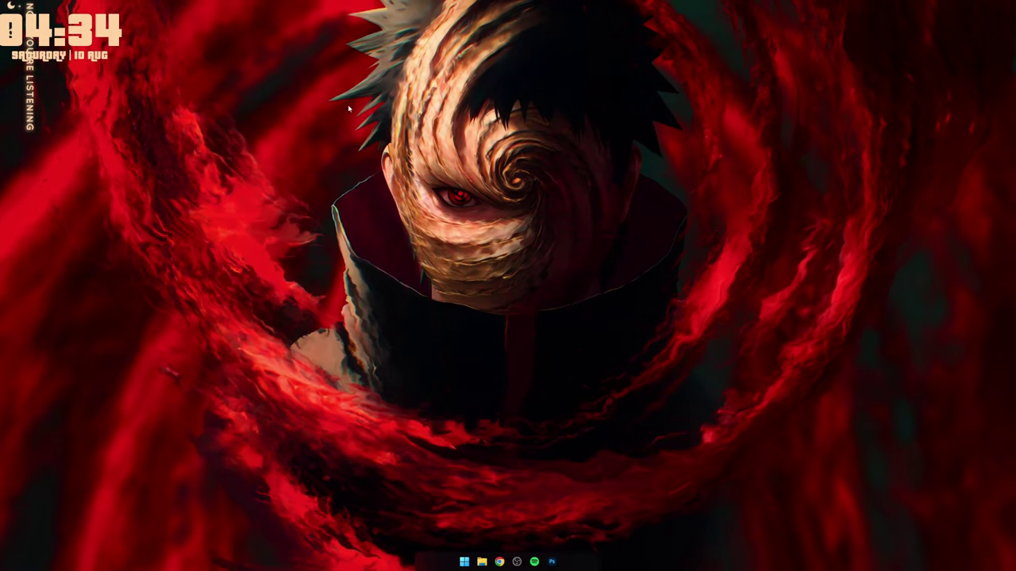
Place the clock skin beside the character's left shoulder area and the music player skin on the upper right of the desktop.
{"action": "left_click_drag", "start_coordinate": [112, 36], "coordinate": [231, 250]}
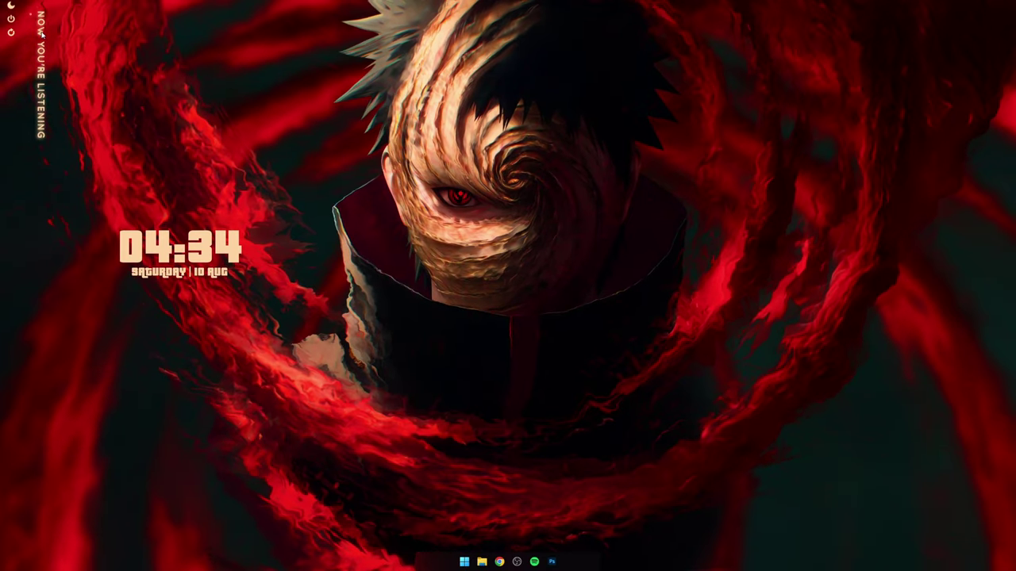
{"action": "left_click_drag", "start_coordinate": [29, 25], "coordinate": [878, 84]}
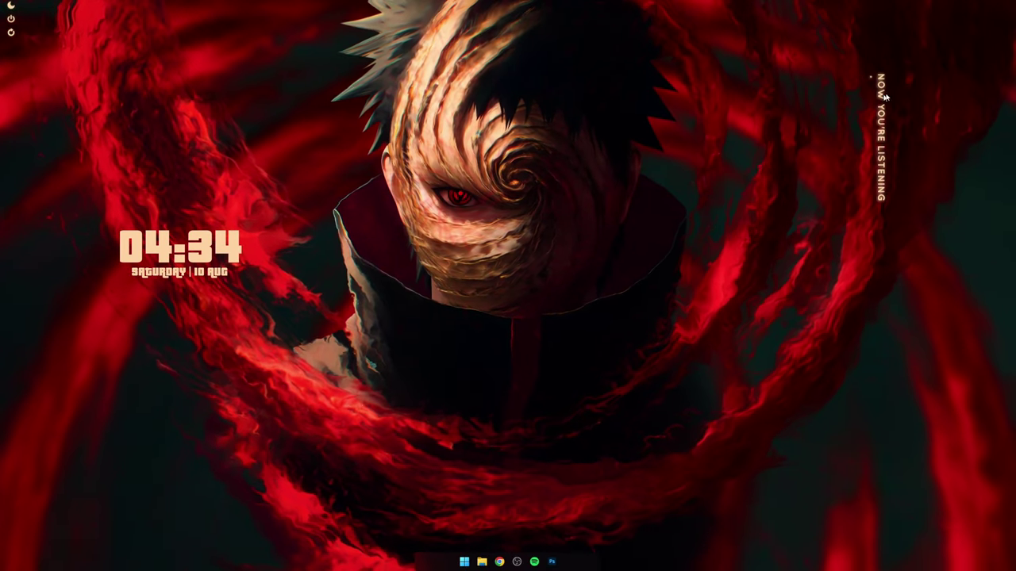
Turn off Keep on screen for the Music Player's Player.ini skin and close the skin manager.
{"action": "left_click", "coordinate": [912, 560]}
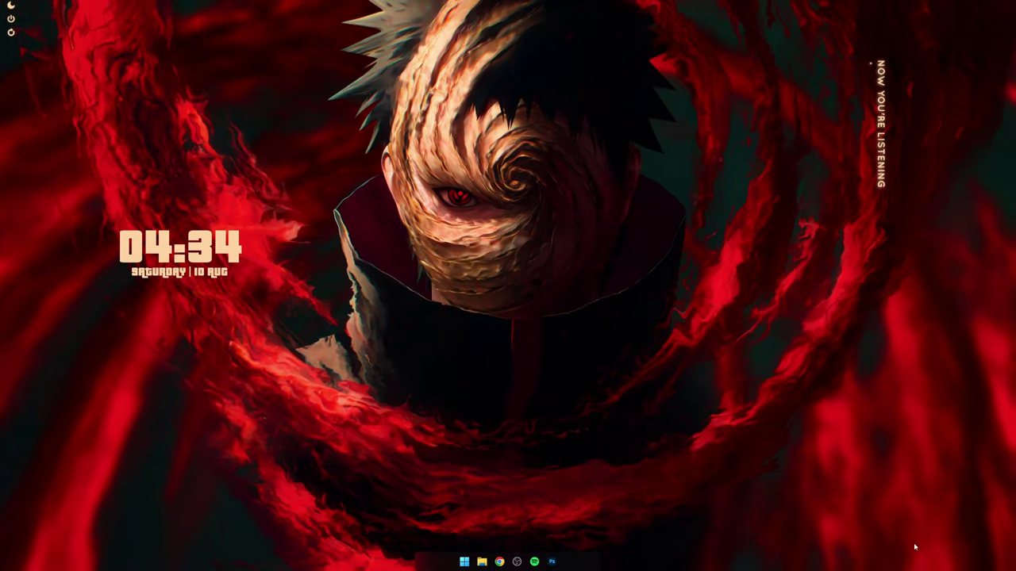
{"action": "left_click", "coordinate": [896, 521]}
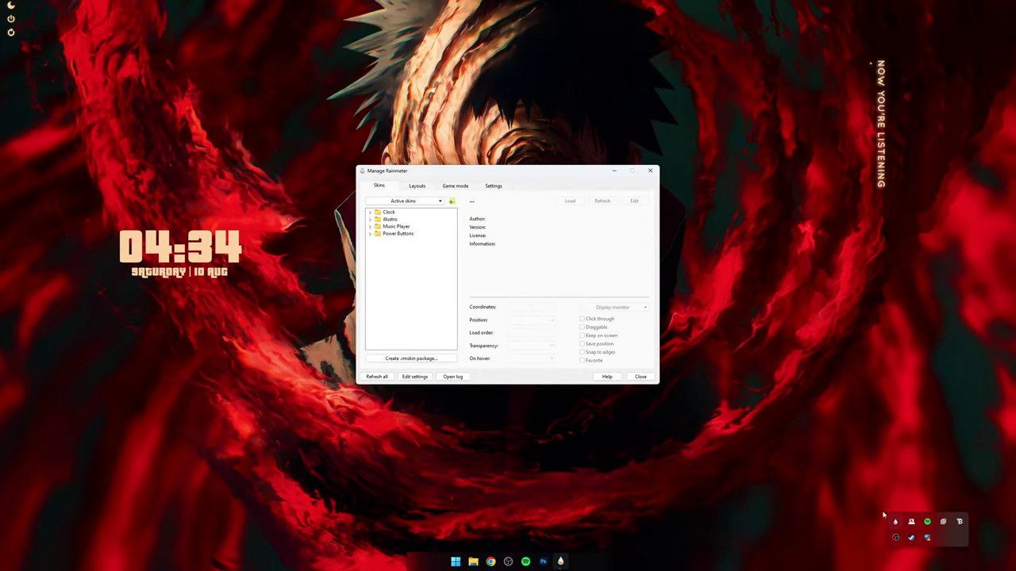
{"action": "double_click", "coordinate": [396, 226]}
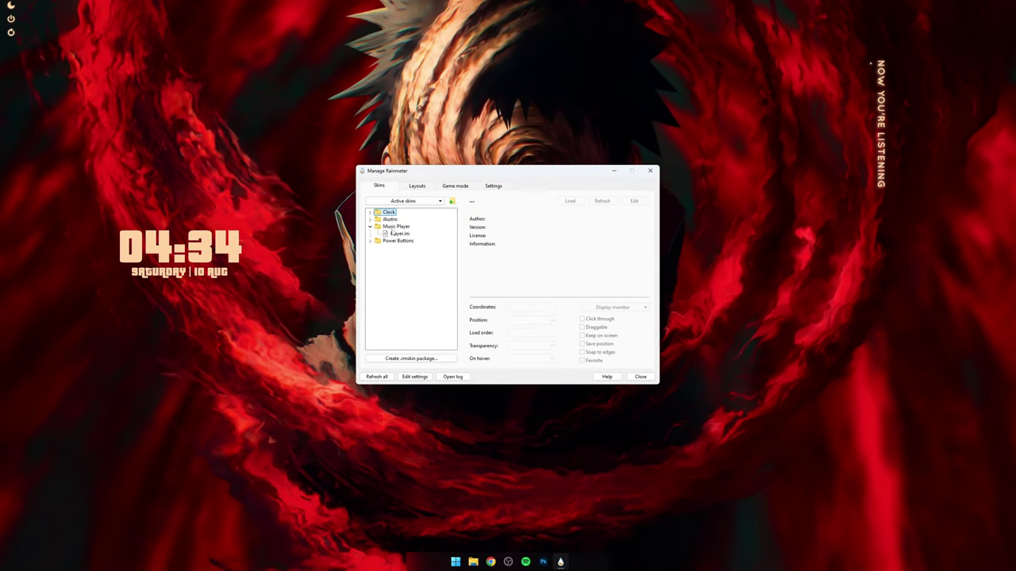
{"action": "left_click", "coordinate": [400, 233]}
{"action": "left_click", "coordinate": [582, 335]}
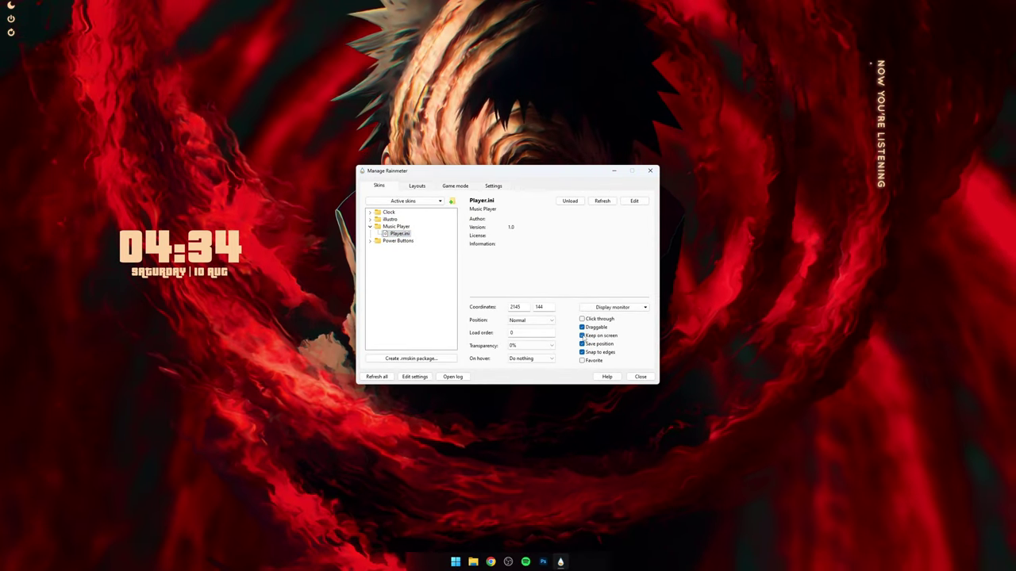
{"action": "left_click", "coordinate": [650, 171]}
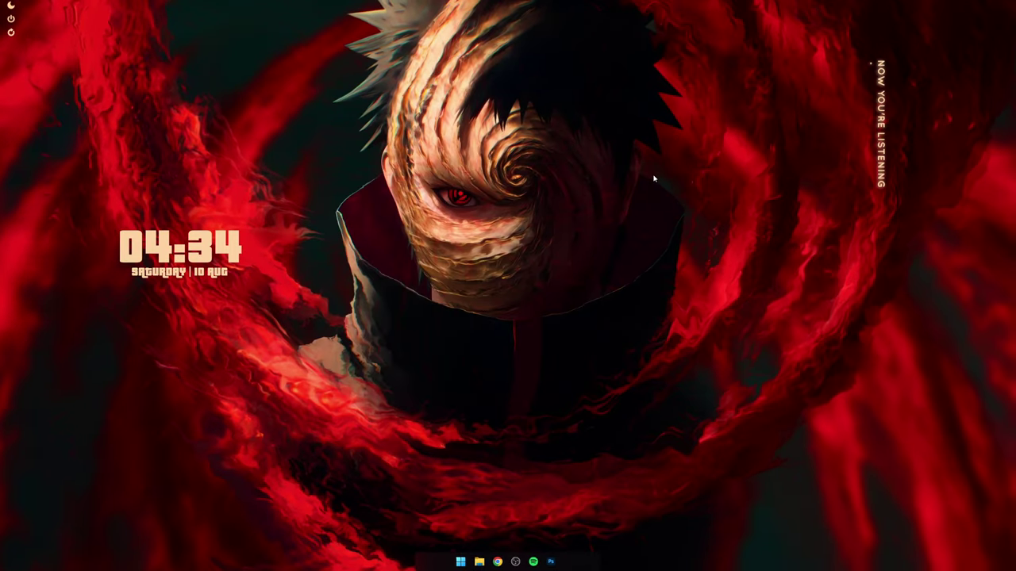
Place the music player skin in the desktop's upper-right corner and the power buttons in the lower-right corner.
{"action": "left_click_drag", "start_coordinate": [880, 117], "coordinate": [991, 81]}
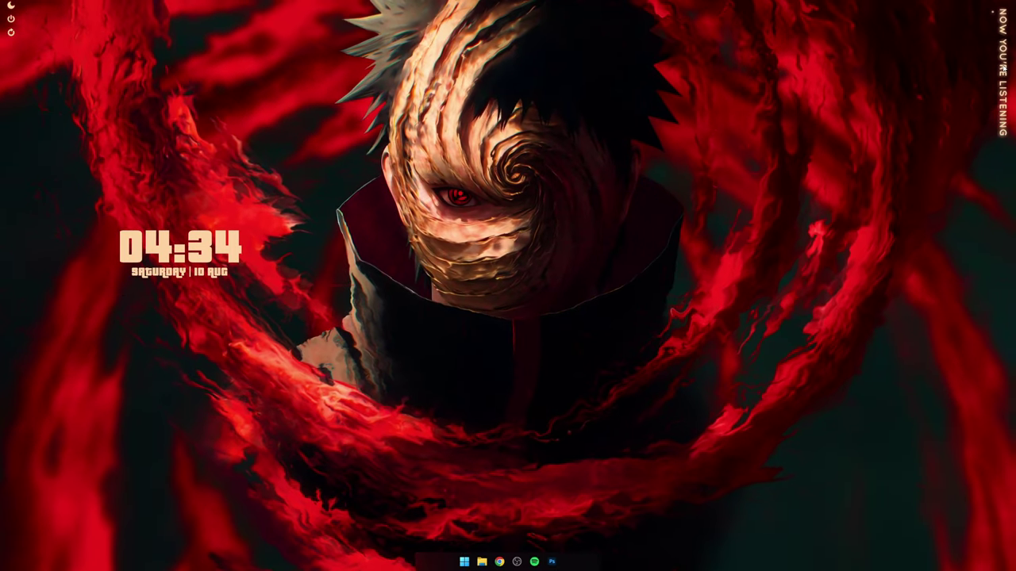
{"action": "left_click_drag", "start_coordinate": [11, 5], "coordinate": [826, 402]}
{"action": "left_click_drag", "start_coordinate": [930, 464], "coordinate": [996, 530]}
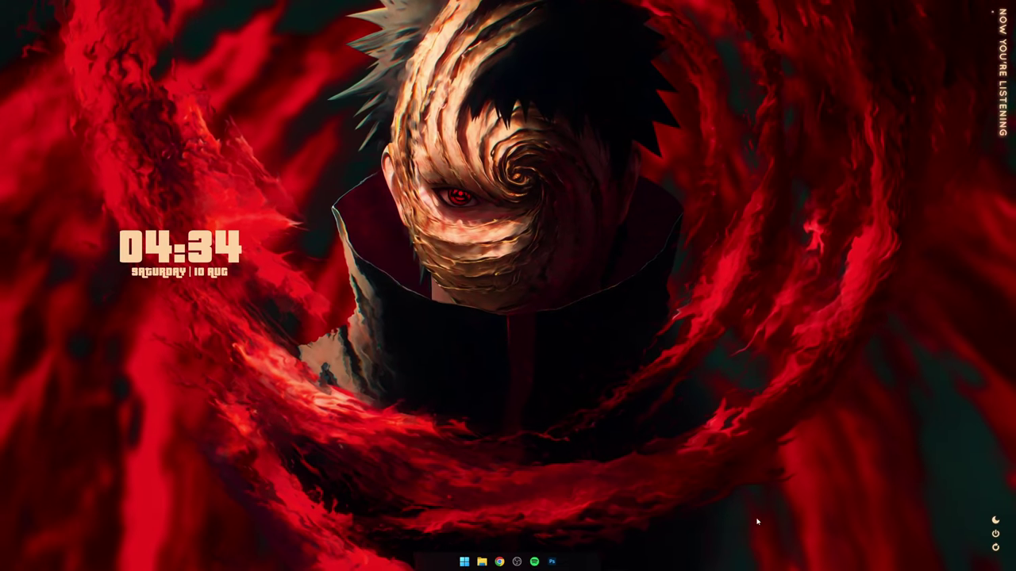
Switch to Spotify, play the YOASOBI song to test the music player skin, and close the Spotify window.
{"action": "left_click", "coordinate": [534, 561]}
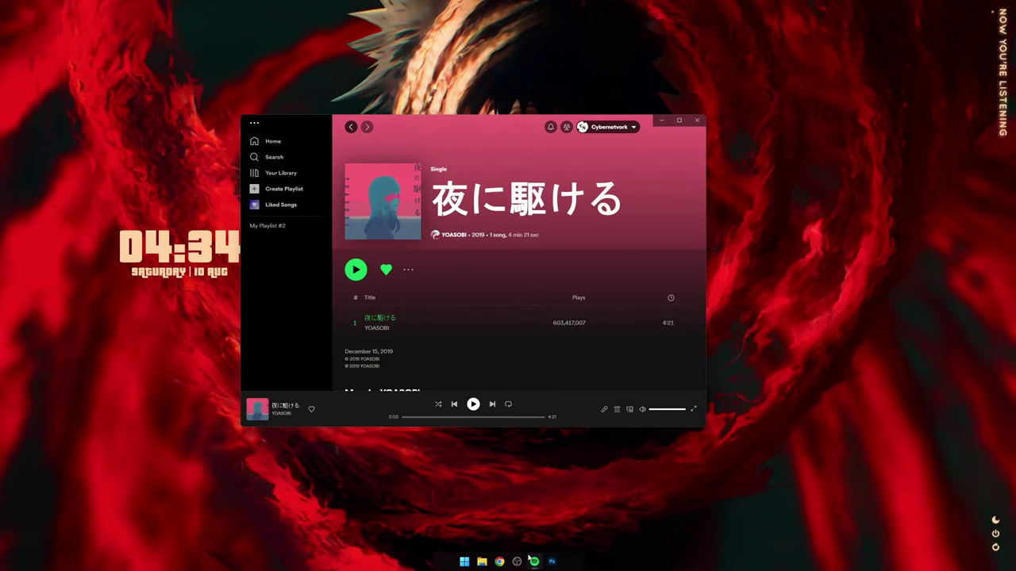
{"action": "left_click", "coordinate": [473, 404]}
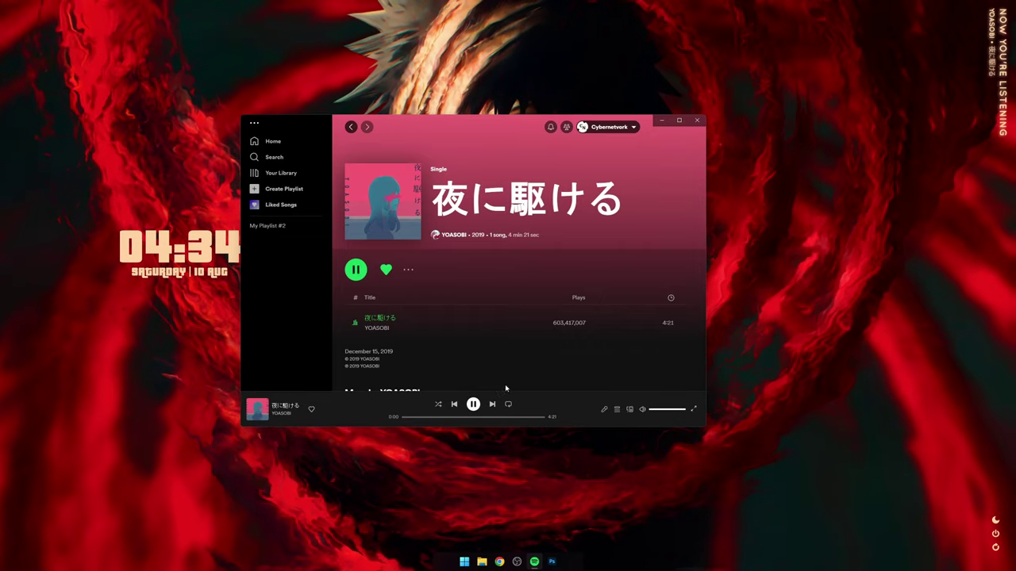
{"action": "left_click", "coordinate": [696, 123]}
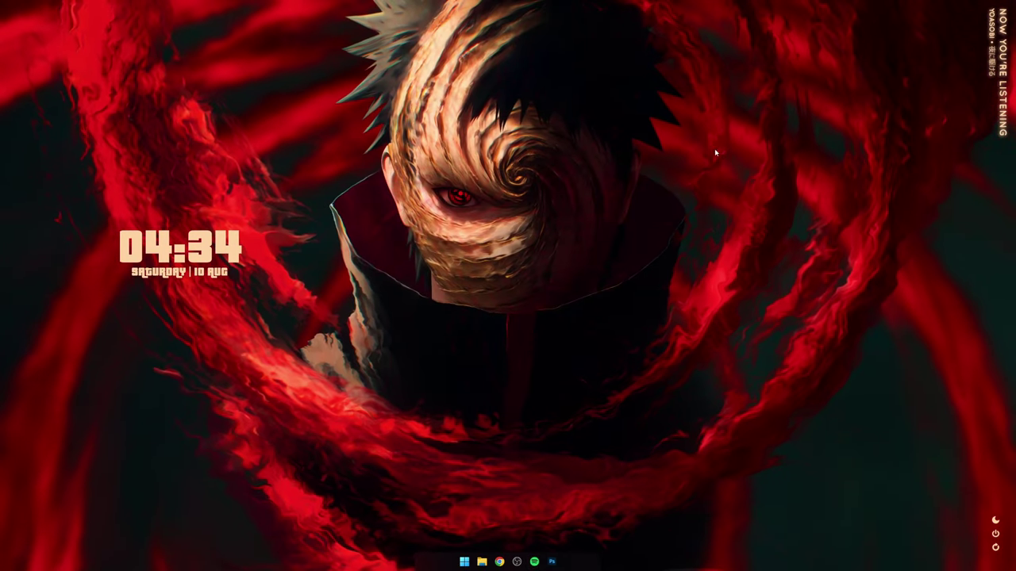